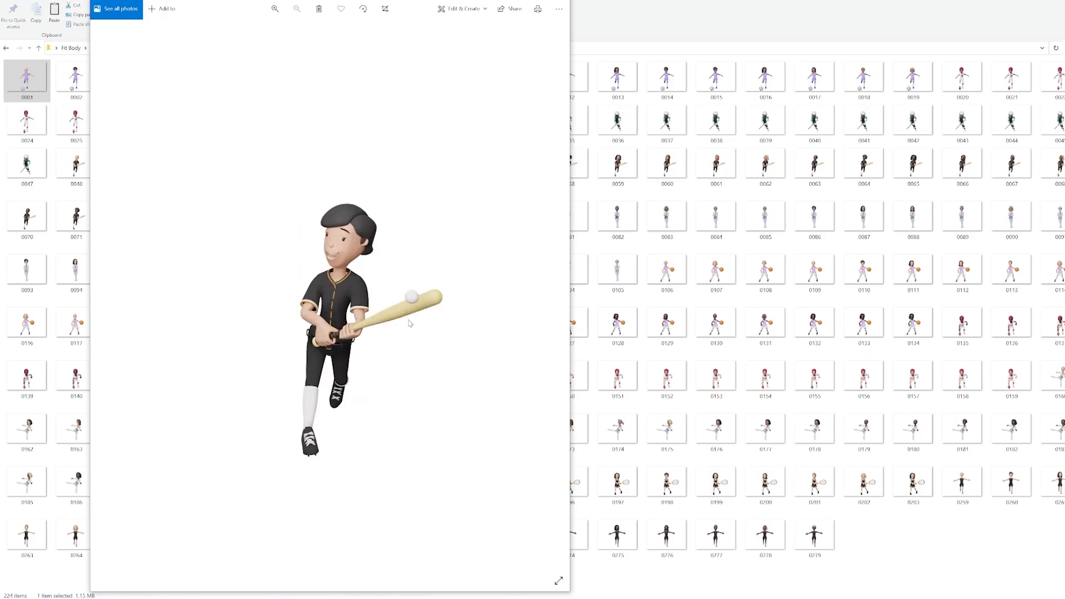
Browse through the female baseball player renders and close the image viewer.
{"action": "key", "text": "Right"}
{"action": "key", "text": "Right"}
{"action": "key", "text": "Right"}
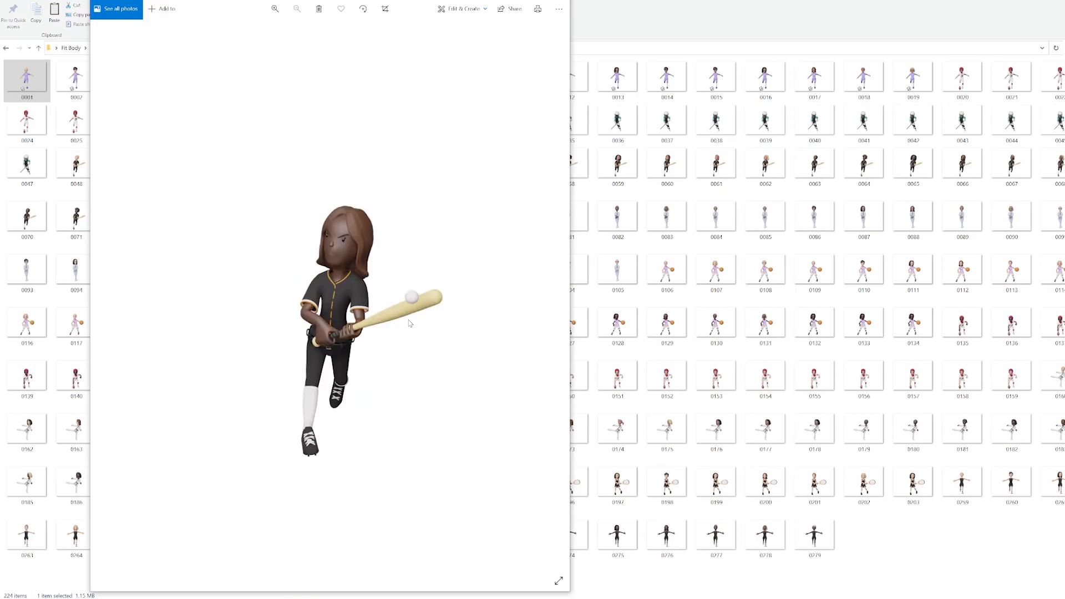
{"action": "left_click", "coordinate": [557, 1]}
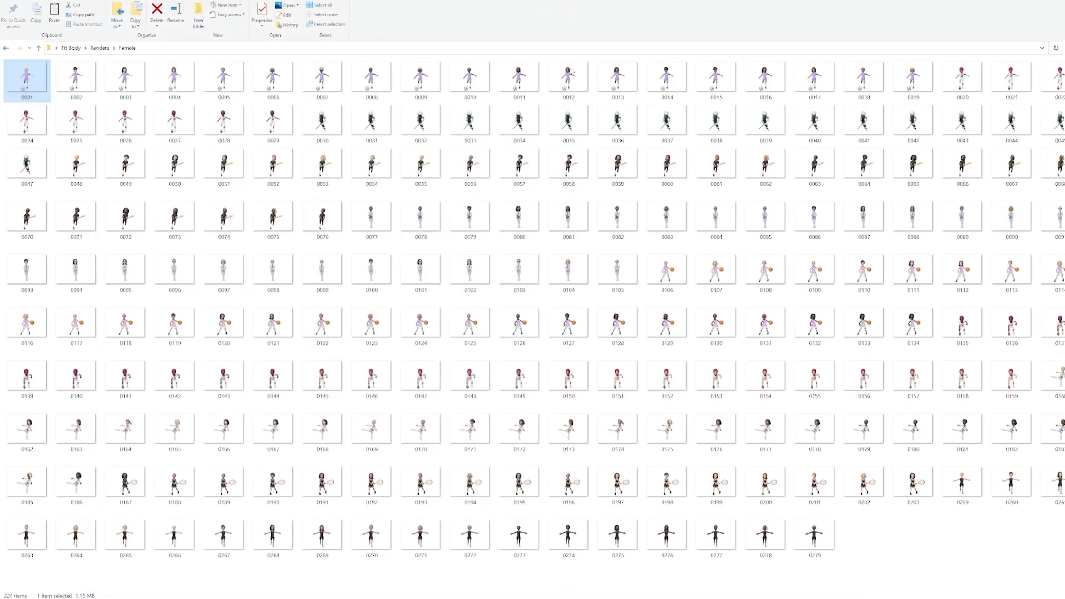
Preview individual female renders in turn: a karate fighter, render 0276, basketball render 0108 and a baseball player.
{"action": "double_click", "coordinate": [518, 427]}
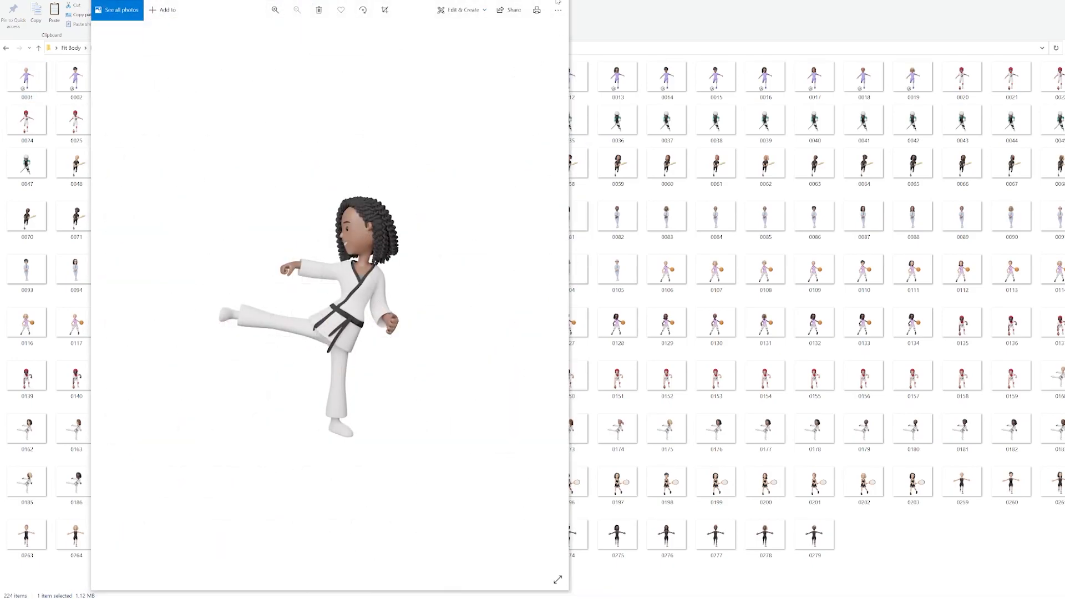
{"action": "left_click", "coordinate": [559, 4]}
{"action": "double_click", "coordinate": [666, 535]}
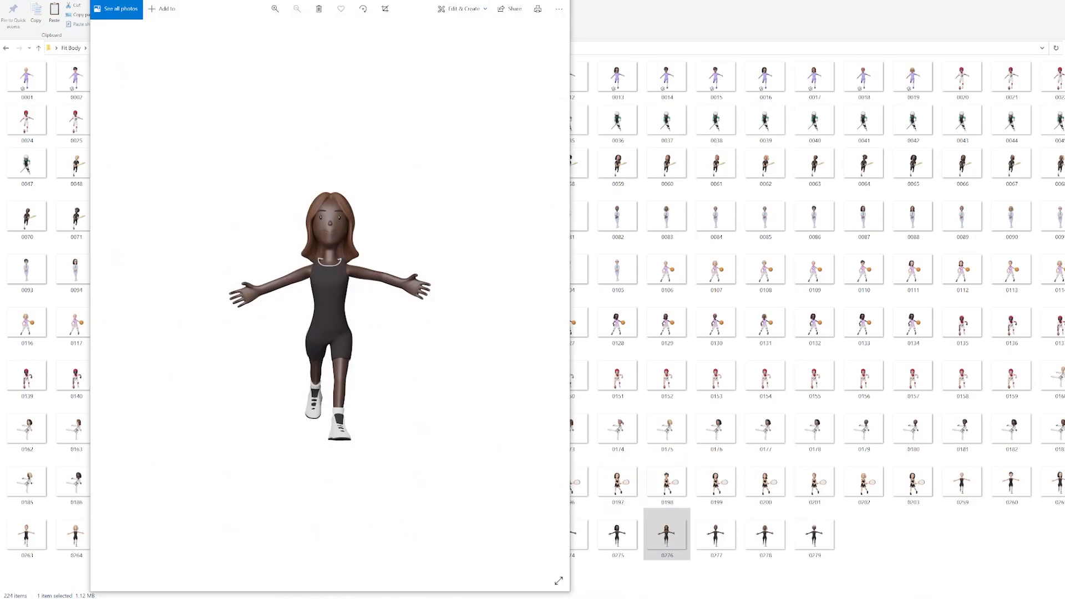
{"action": "left_click", "coordinate": [559, 6]}
{"action": "left_click", "coordinate": [766, 277]}
{"action": "double_click", "coordinate": [765, 275]}
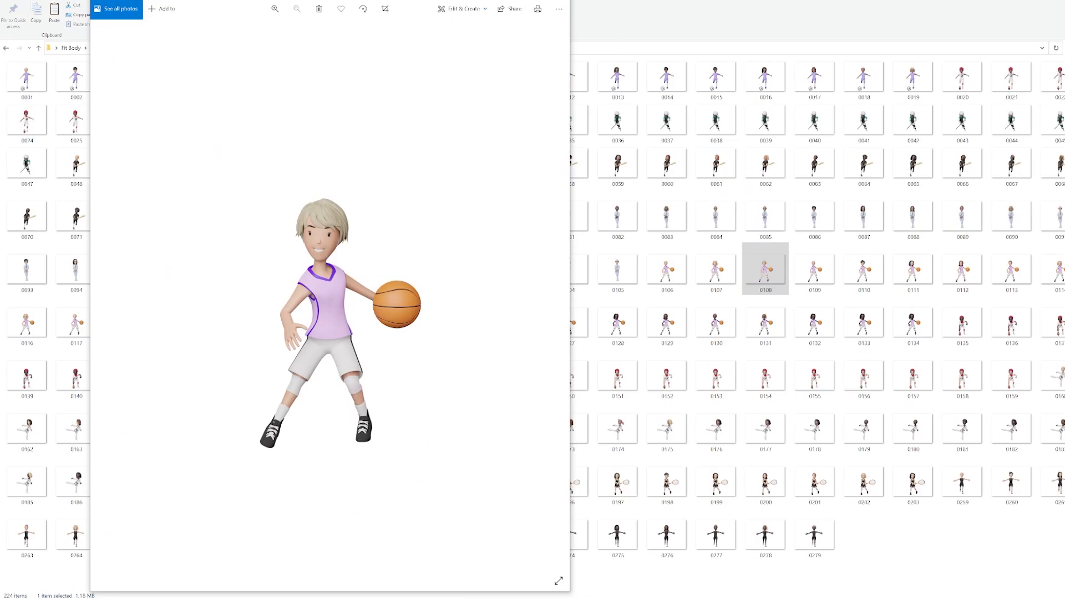
{"action": "left_click", "coordinate": [559, 5]}
{"action": "double_click", "coordinate": [166, 180]}
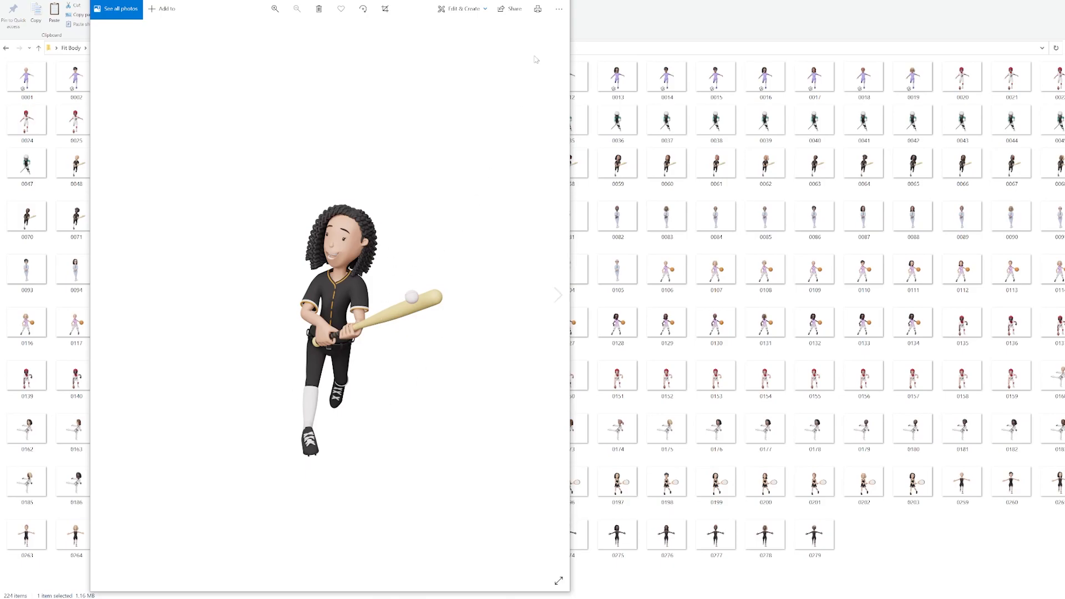
{"action": "left_click", "coordinate": [559, 4]}
Go to the Male folder inside Renders and open the basketball player render 0056.
{"action": "left_click", "coordinate": [7, 49]}
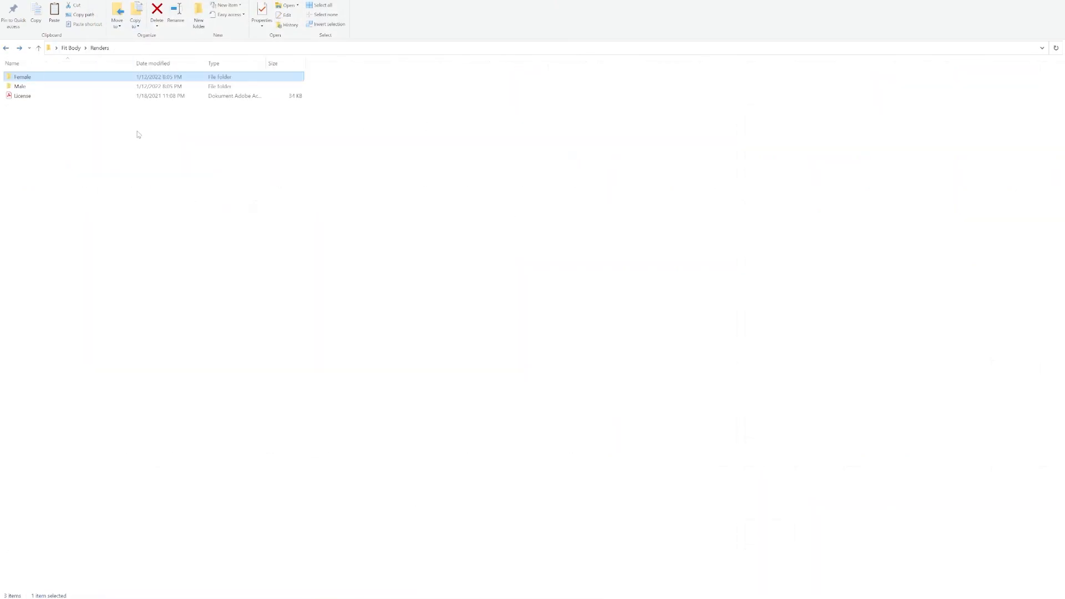
{"action": "double_click", "coordinate": [29, 86]}
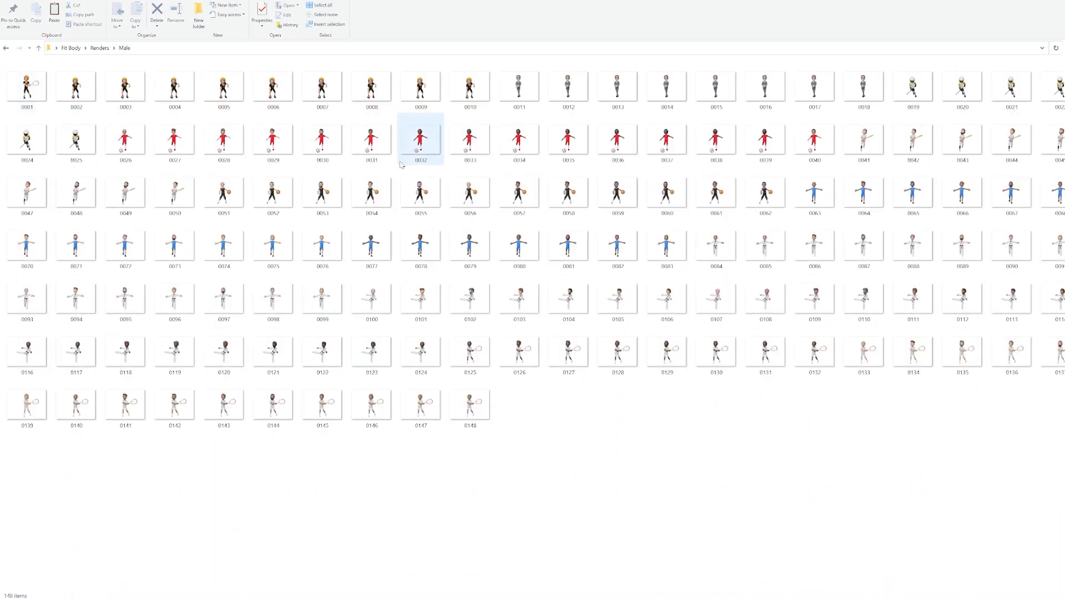
{"action": "left_click", "coordinate": [372, 244]}
{"action": "left_click", "coordinate": [421, 194]}
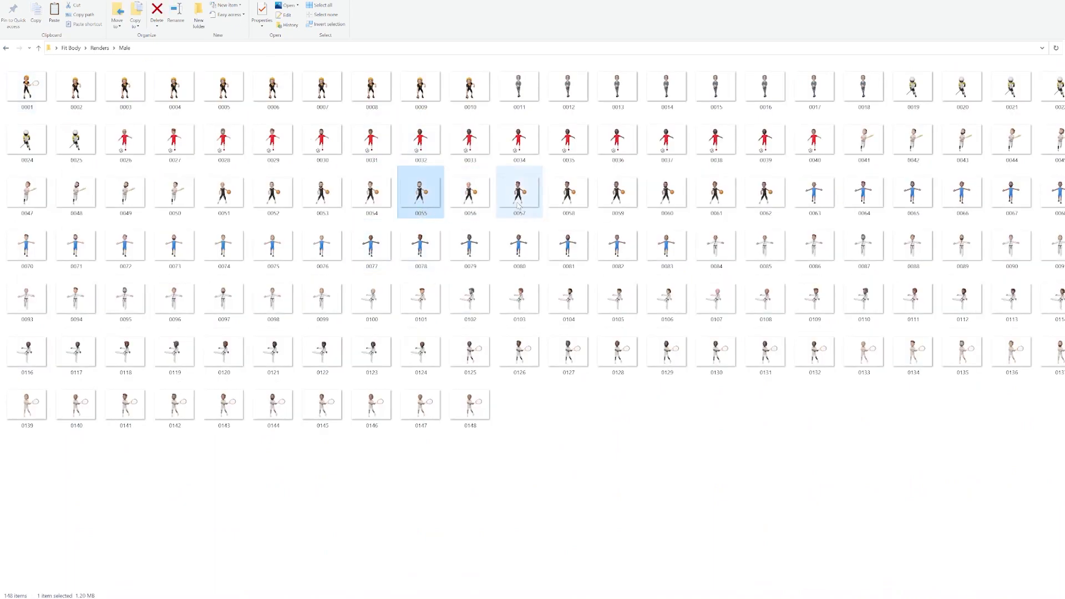
{"action": "double_click", "coordinate": [517, 204]}
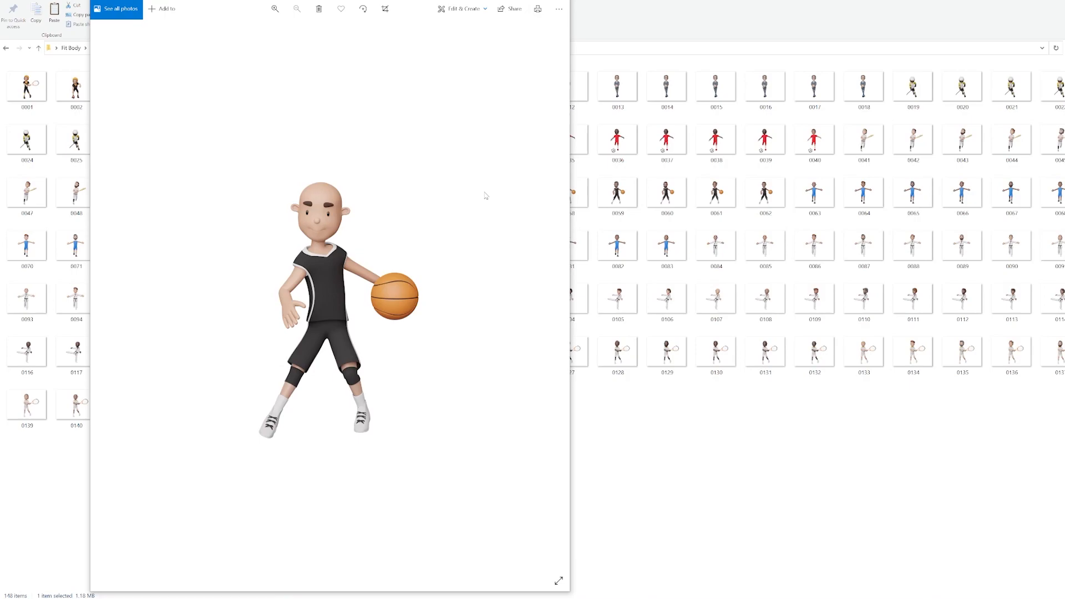
Browse the male renders that follow as far as the wrestlers in blue, and close the image viewer.
{"action": "key", "text": "Right"}
{"action": "key", "text": "Right"}
{"action": "key", "text": "Right"}
{"action": "key", "text": "Right"}
{"action": "key", "text": "Right"}
{"action": "key", "text": "Right"}
{"action": "key", "text": "Right"}
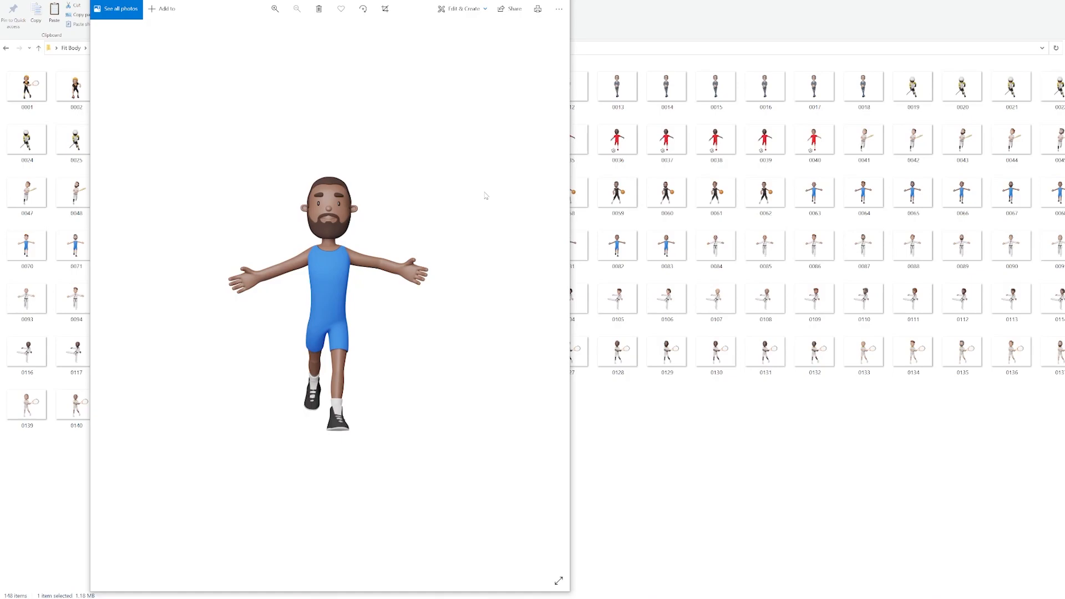
{"action": "left_click", "coordinate": [559, 2]}
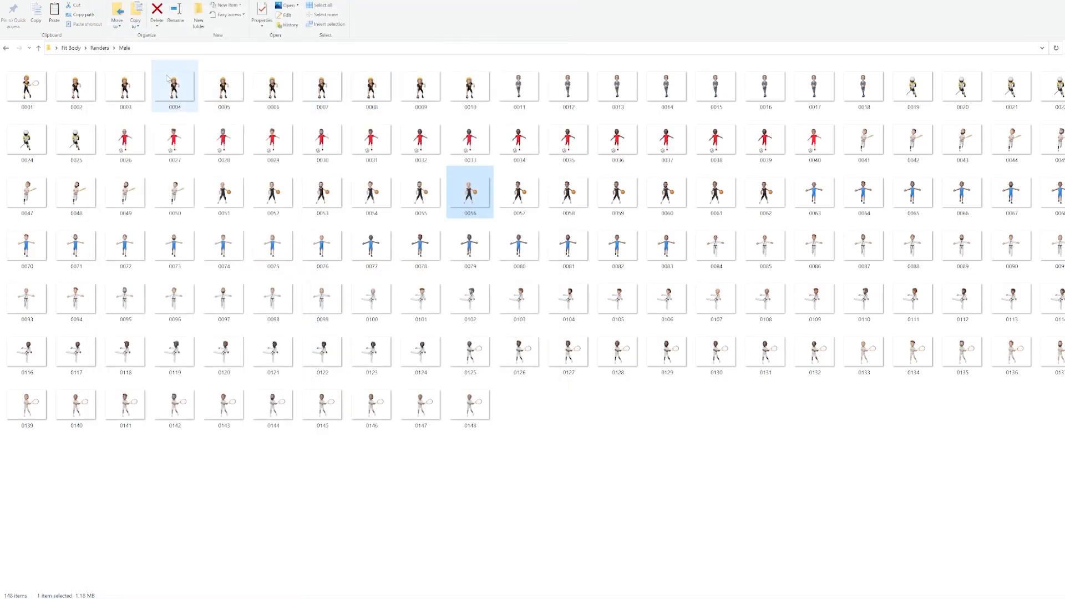
Reopen the Male renders folder and examine the American football player render 0003 up close.
{"action": "left_click", "coordinate": [6, 48]}
{"action": "double_click", "coordinate": [17, 86]}
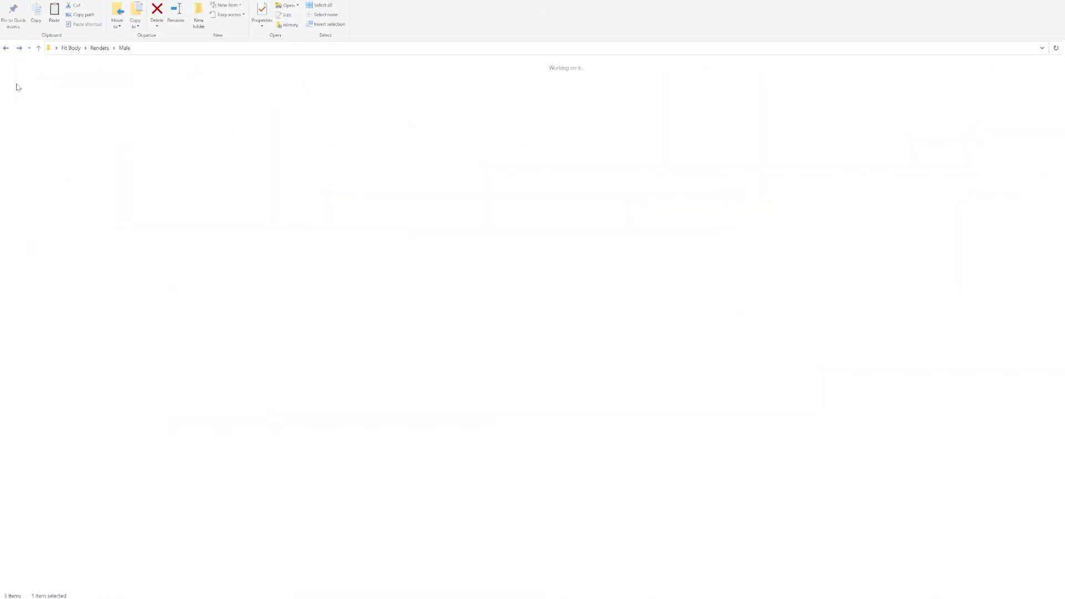
{"action": "double_click", "coordinate": [123, 91]}
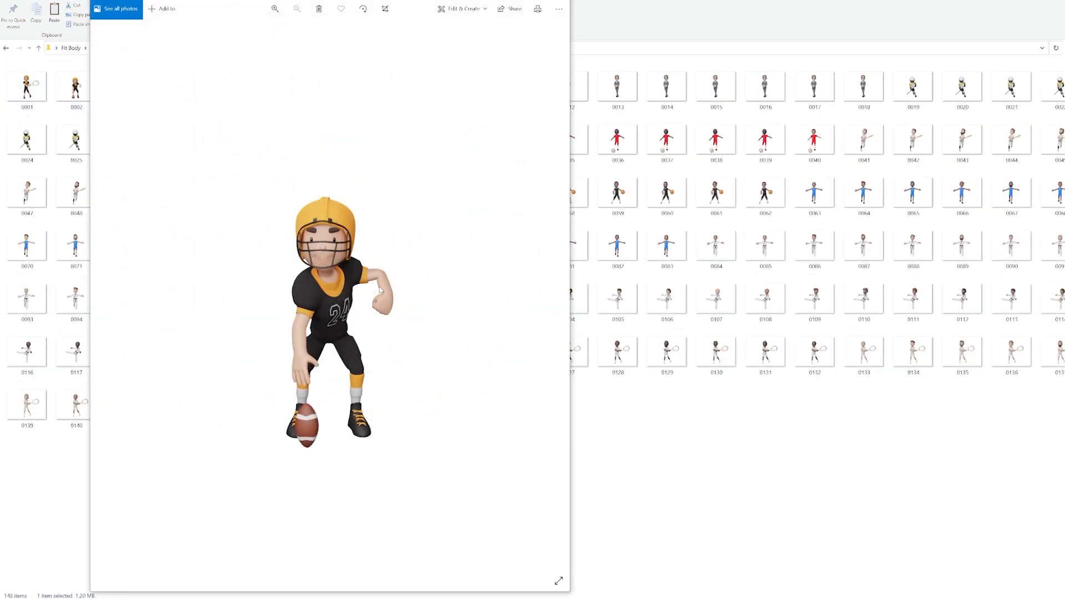
{"action": "scroll", "coordinate": [327, 265], "scroll_direction": "up", "scroll_amount": 5}
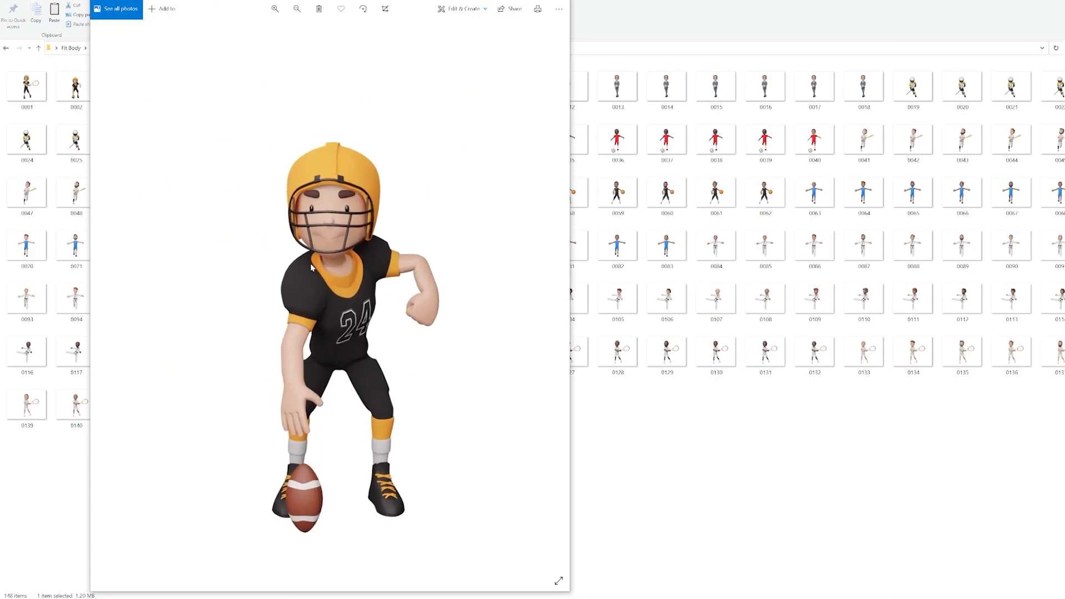
{"action": "scroll", "coordinate": [331, 221], "scroll_direction": "up", "scroll_amount": 3}
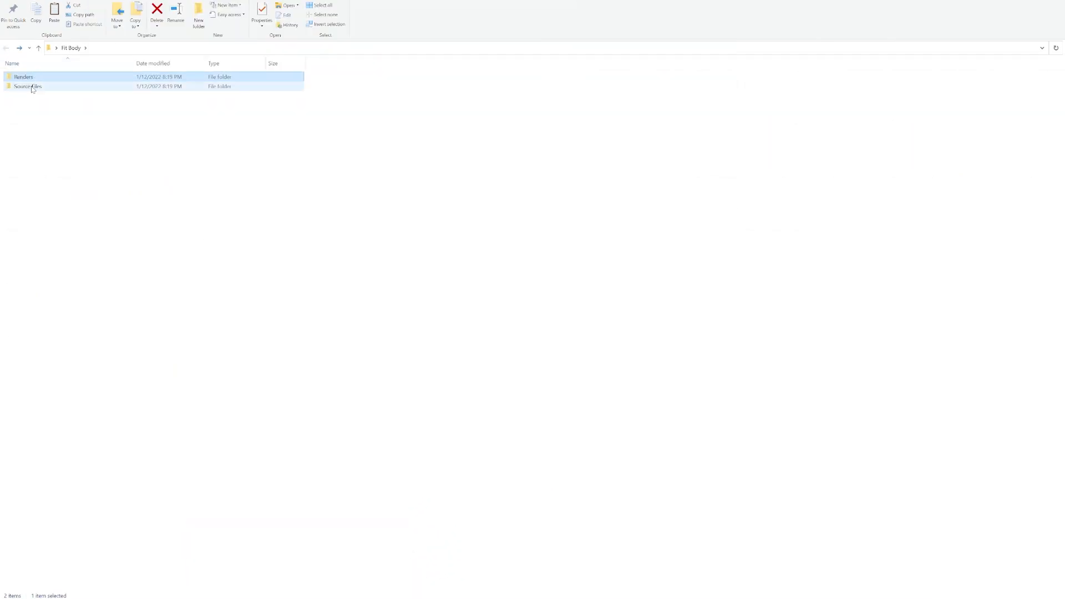
Open the Source Files folder in Fit Body and select the Tutorials document.
{"action": "left_click", "coordinate": [32, 87]}
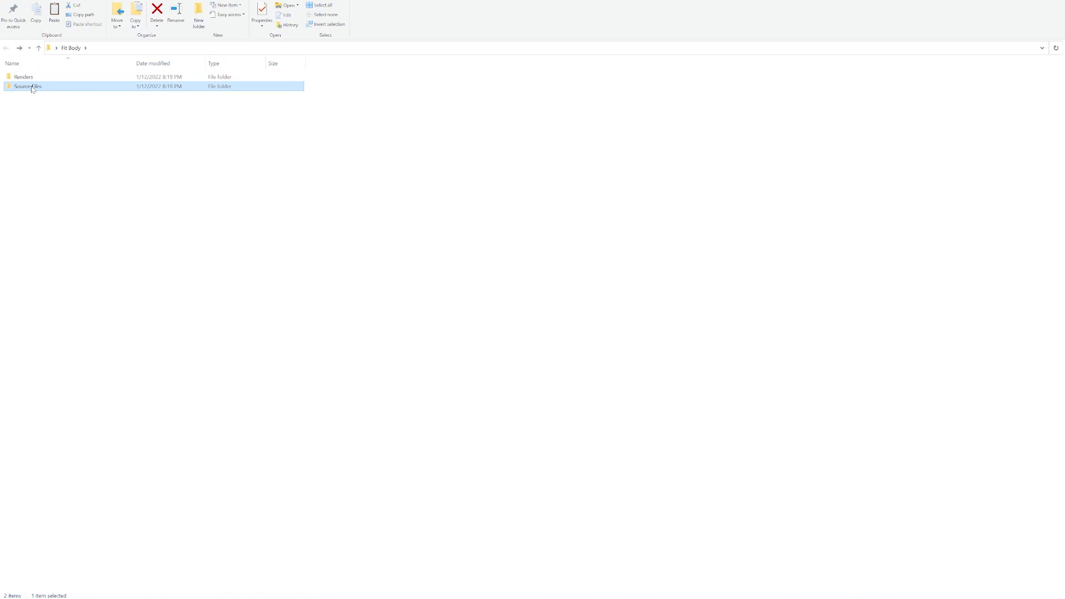
{"action": "double_click", "coordinate": [33, 88]}
{"action": "left_click", "coordinate": [41, 97]}
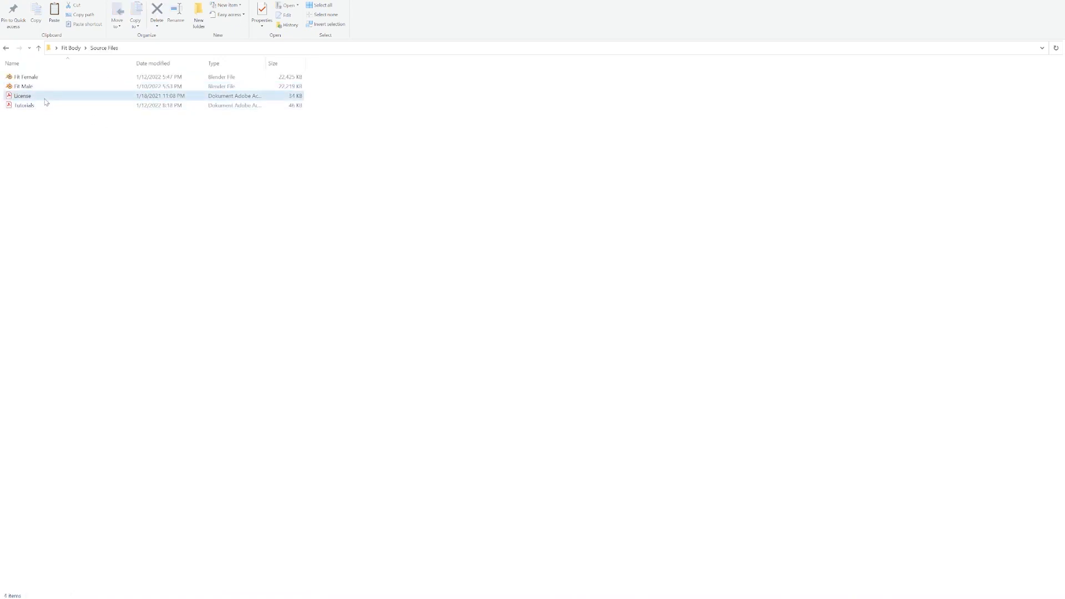
{"action": "left_click", "coordinate": [53, 109]}
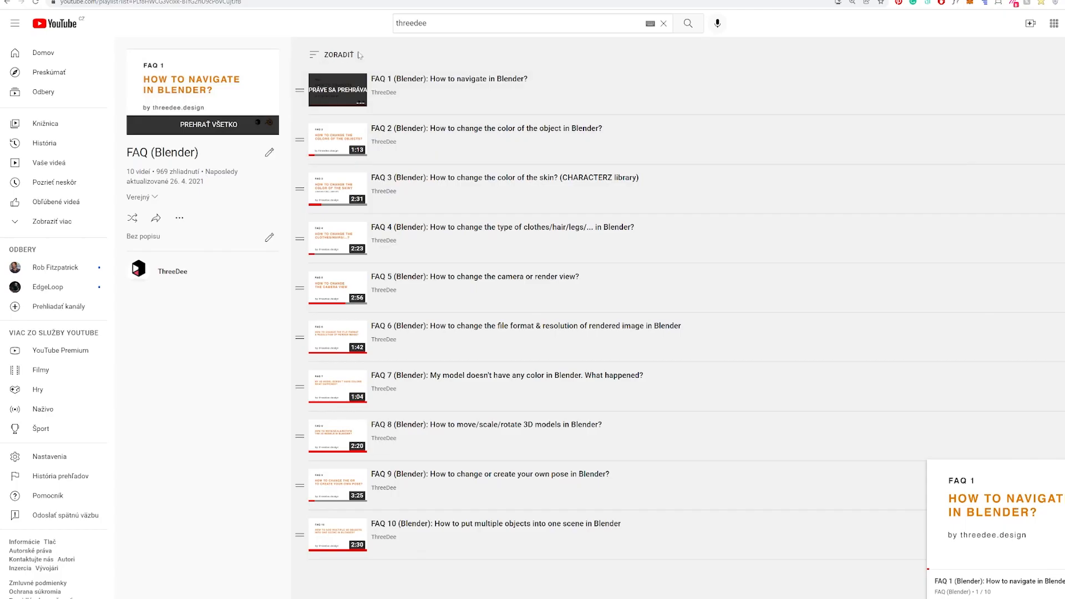
Switch from the YouTube tutorials to the Blender scene with the rigged male character.
{"action": "double_click", "coordinate": [411, 23]}
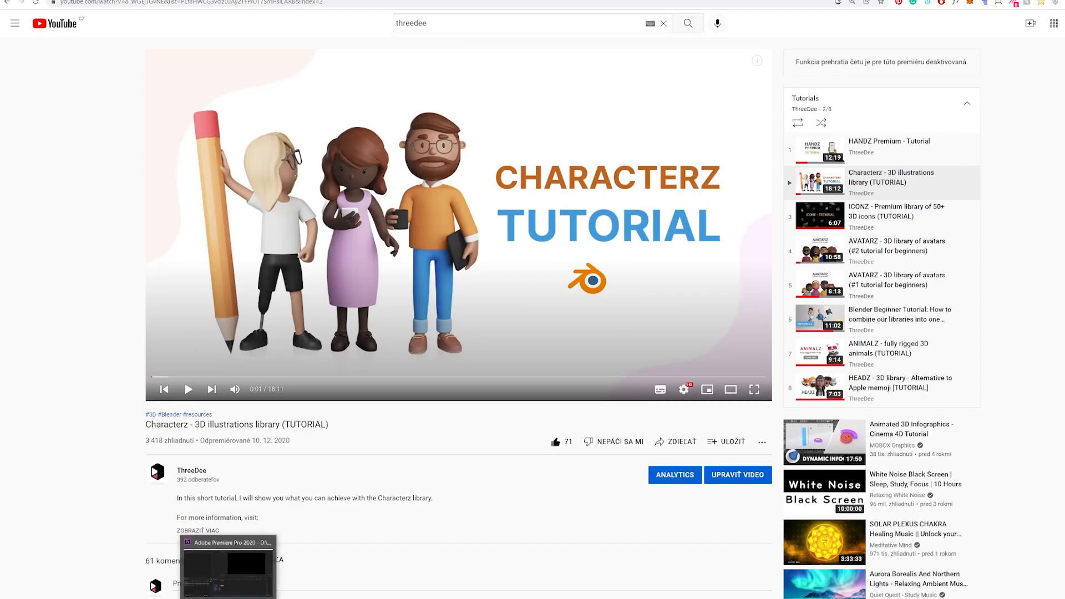
{"action": "mouse_move", "coordinate": [95, 598]}
{"action": "left_click", "coordinate": [140, 560]}
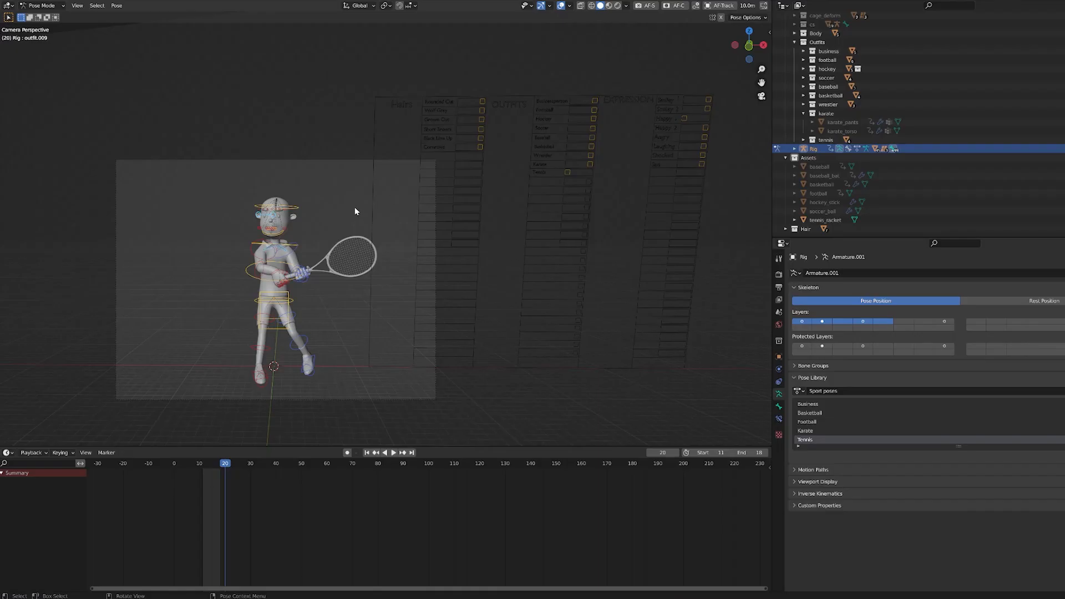
Examine the tennis character's face rig up close and the full model beside its control board.
{"action": "middle_click_drag", "start_coordinate": [381, 218], "coordinate": [419, 230]}
{"action": "scroll", "coordinate": [407, 173], "scroll_direction": "up", "scroll_amount": 4}
{"action": "scroll", "coordinate": [357, 226], "scroll_direction": "up", "scroll_amount": 1}
{"action": "middle_click_drag", "start_coordinate": [383, 99], "coordinate": [421, 226], "text": "shift"}
{"action": "scroll", "coordinate": [358, 226], "scroll_direction": "up", "scroll_amount": 4}
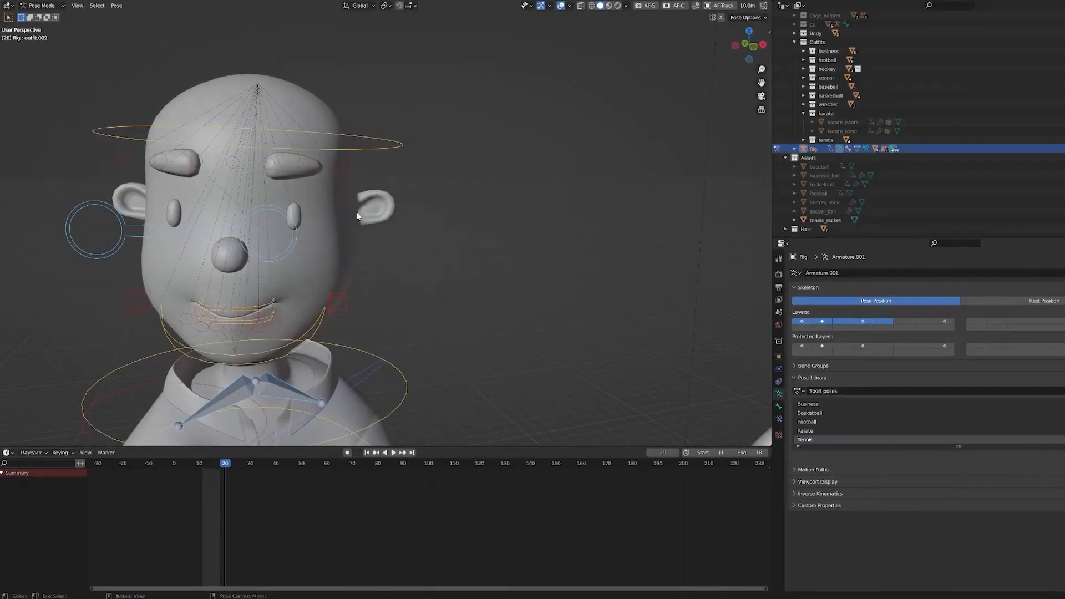
{"action": "scroll", "coordinate": [311, 224], "scroll_direction": "down", "scroll_amount": 8}
{"action": "middle_click_drag", "start_coordinate": [392, 335], "coordinate": [385, 283], "text": "shift"}
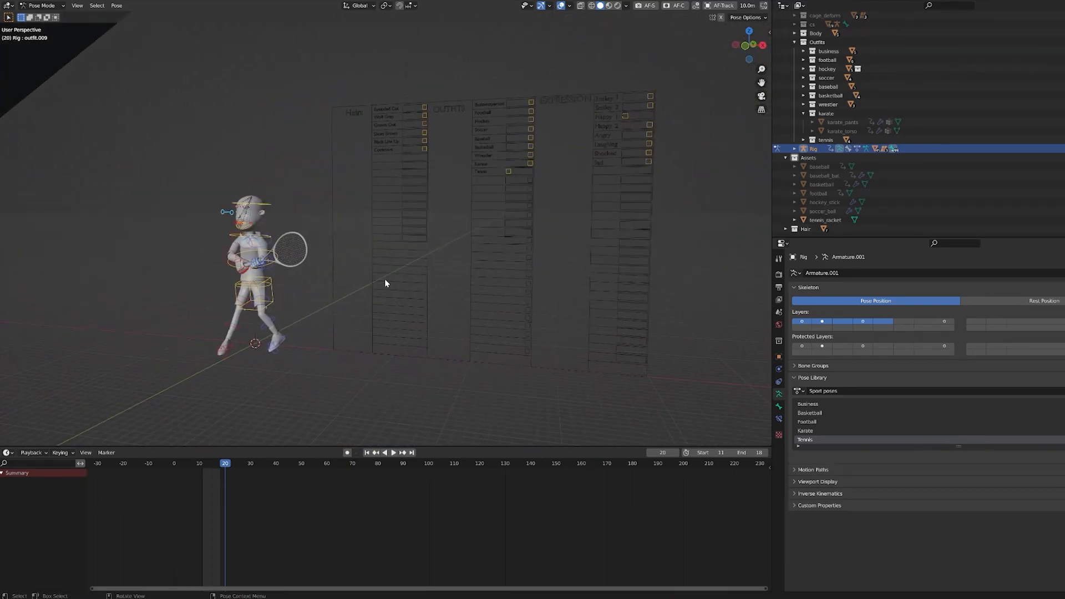
Turn on the Rounded Cut hair with its rig slider and set the viewport to Rendered shading.
{"action": "middle_click_drag", "start_coordinate": [387, 149], "coordinate": [365, 125], "text": "shift"}
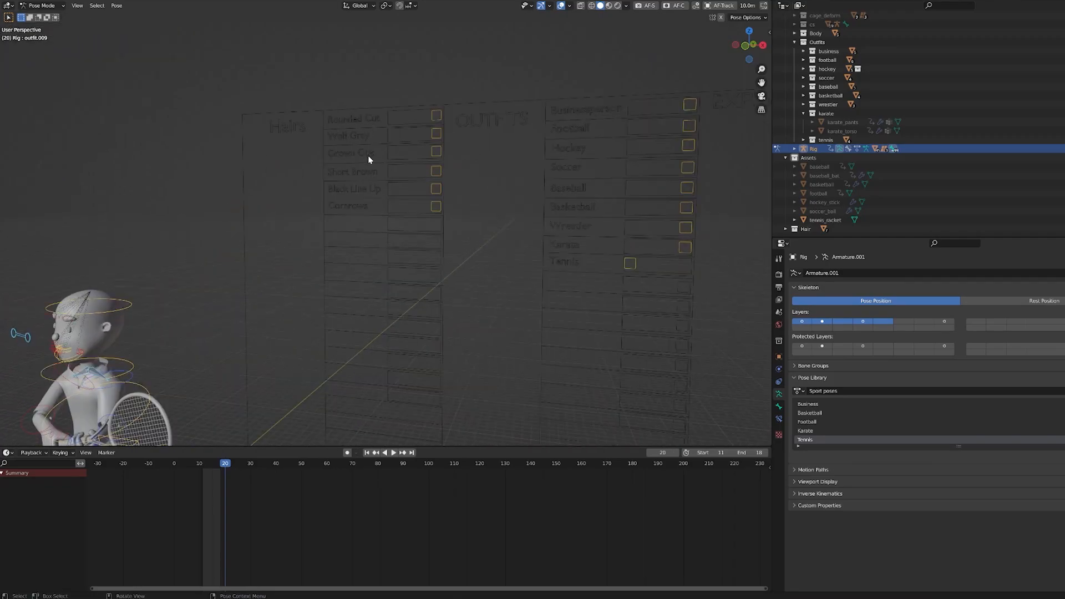
{"action": "left_click_drag", "start_coordinate": [436, 116], "coordinate": [392, 116]}
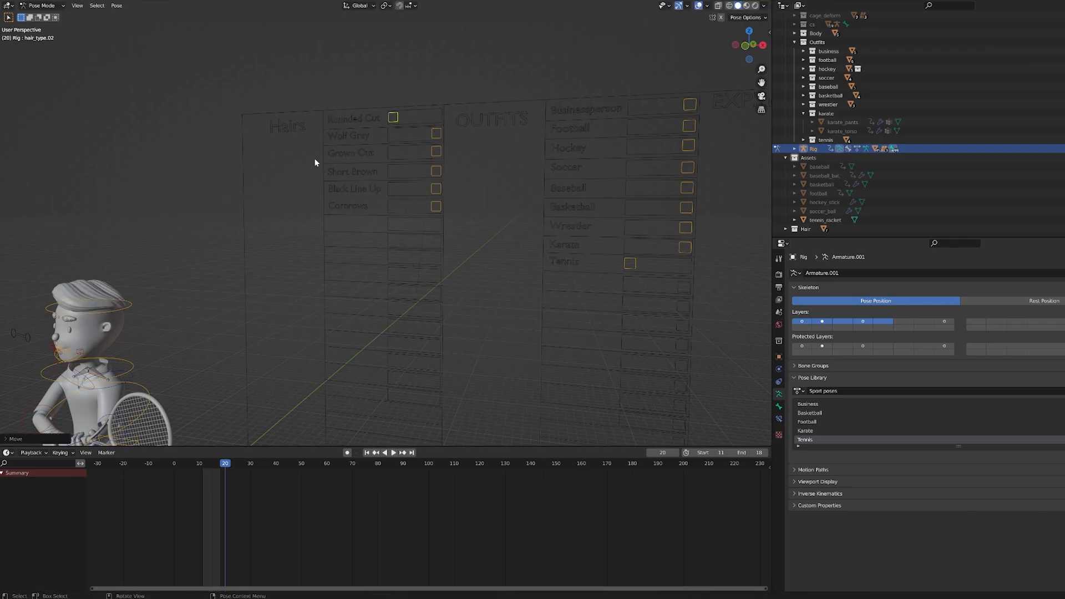
{"action": "middle_click_drag", "start_coordinate": [323, 143], "coordinate": [516, 147], "text": "shift"}
{"action": "left_click", "coordinate": [746, 6]}
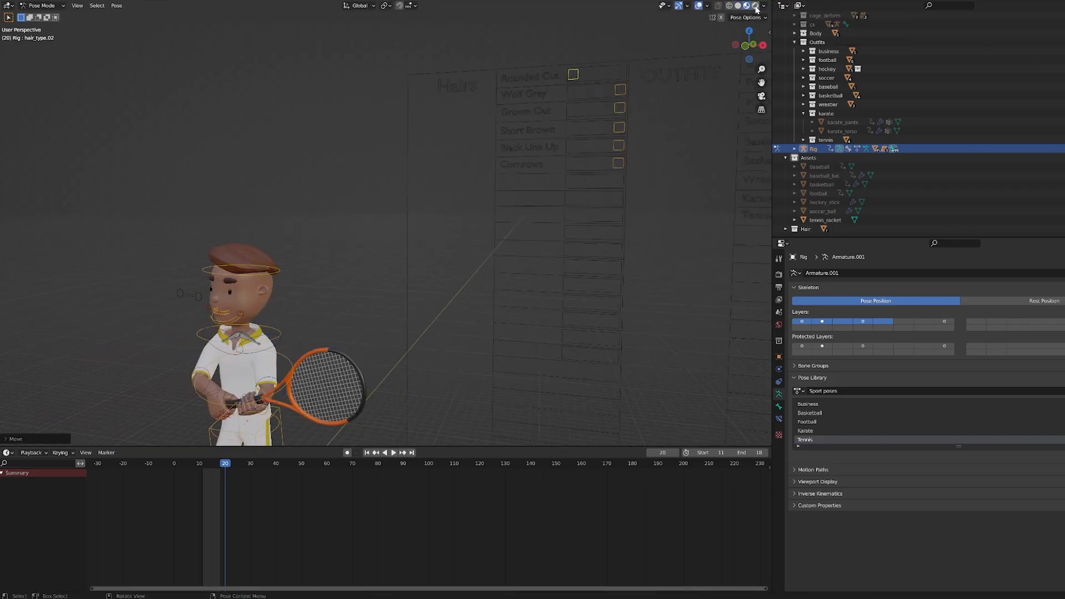
{"action": "left_click", "coordinate": [755, 5]}
Try out other hairstyles with the Hairs sliders and leave the character bald.
{"action": "middle_click_drag", "start_coordinate": [368, 237], "coordinate": [344, 227]}
{"action": "middle_click_drag", "start_coordinate": [482, 153], "coordinate": [417, 115]}
{"action": "left_click", "coordinate": [506, 91]}
{"action": "left_click_drag", "start_coordinate": [506, 91], "coordinate": [384, 104]}
{"action": "left_click_drag", "start_coordinate": [476, 102], "coordinate": [424, 127]}
{"action": "key", "text": "g"}
{"action": "left_click", "coordinate": [575, 141]}
{"action": "middle_click_drag", "start_coordinate": [509, 144], "coordinate": [451, 150], "text": "shift"}
{"action": "left_click_drag", "start_coordinate": [576, 183], "coordinate": [527, 173]}
{"action": "middle_click_drag", "start_coordinate": [345, 218], "coordinate": [567, 175], "text": "shift"}
Turn off the Tennis outfit and turn on the Soccer outfit with the Outfits sliders.
{"action": "middle_click_drag", "start_coordinate": [434, 224], "coordinate": [238, 244], "text": "shift"}
{"action": "left_click_drag", "start_coordinate": [602, 149], "coordinate": [634, 149]}
{"action": "left_click_drag", "start_coordinate": [632, 98], "coordinate": [542, 100]}
{"action": "middle_click_drag", "start_coordinate": [385, 180], "coordinate": [541, 119], "text": "shift"}
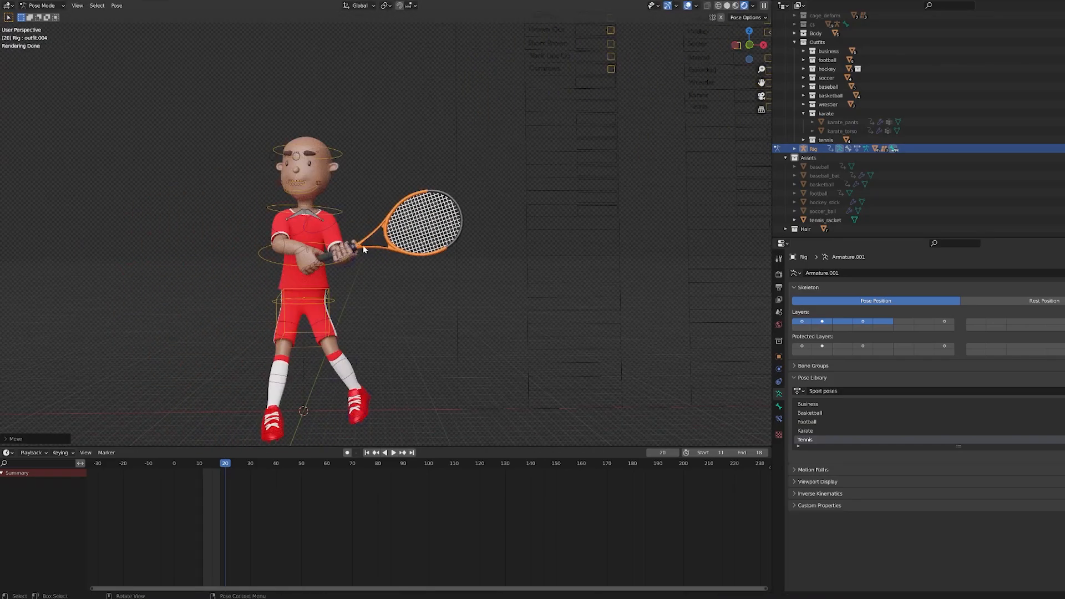
Change the character's facial expression to Shocked with the expression sliders and inspect the face.
{"action": "middle_click_drag", "start_coordinate": [357, 223], "coordinate": [386, 216]}
{"action": "scroll", "coordinate": [386, 216], "scroll_direction": "down", "scroll_amount": 1}
{"action": "middle_click_drag", "start_coordinate": [505, 183], "coordinate": [423, 164]}
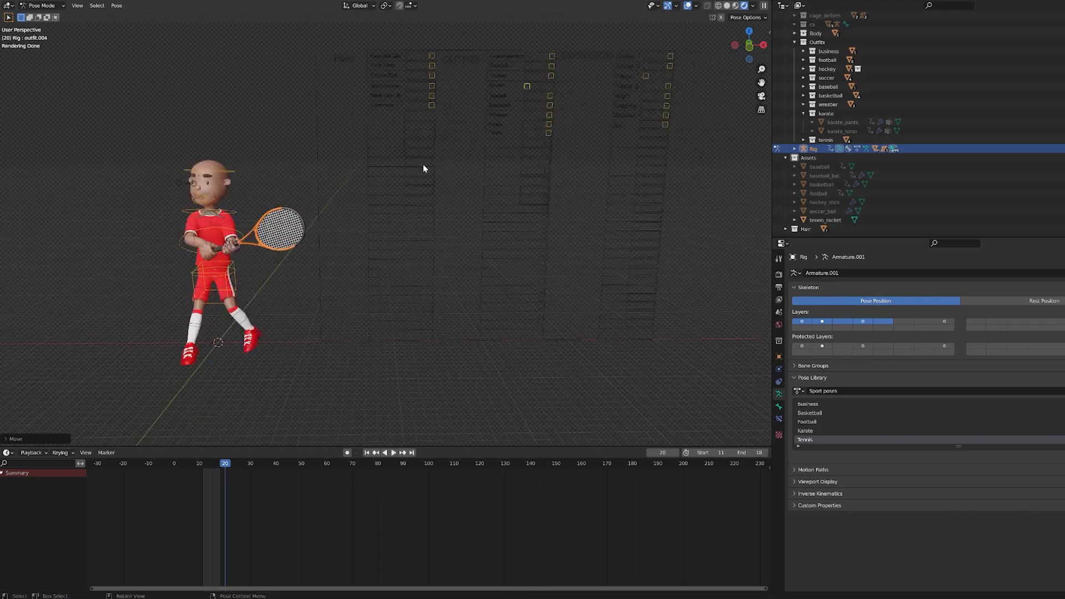
{"action": "middle_click_drag", "start_coordinate": [500, 152], "coordinate": [474, 127], "text": "shift"}
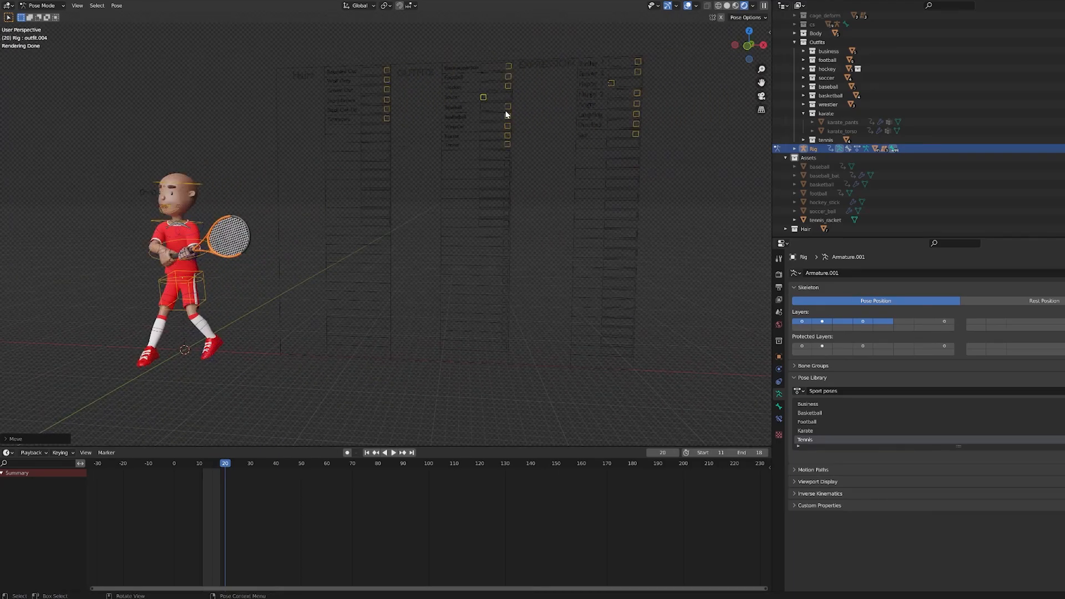
{"action": "left_click_drag", "start_coordinate": [612, 83], "coordinate": [534, 132]}
{"action": "middle_click_drag", "start_coordinate": [358, 207], "coordinate": [536, 209], "text": "shift"}
{"action": "scroll", "coordinate": [350, 200], "scroll_direction": "up", "scroll_amount": 6}
{"action": "middle_click_drag", "start_coordinate": [382, 220], "coordinate": [431, 238], "text": "shift"}
{"action": "middle_click_drag", "start_coordinate": [432, 238], "coordinate": [396, 205]}
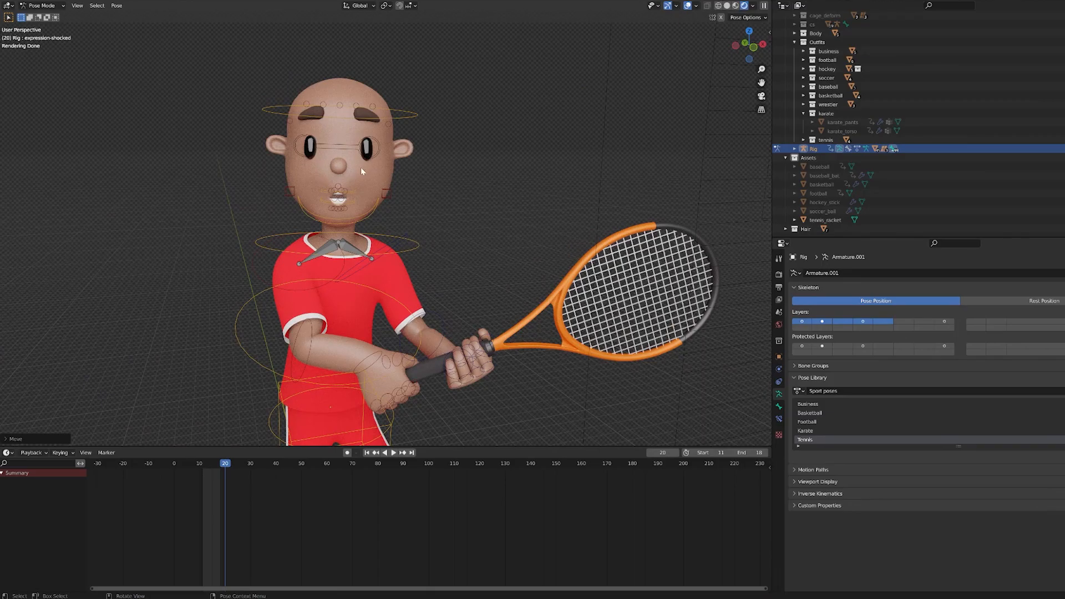
{"action": "middle_click_drag", "start_coordinate": [358, 169], "coordinate": [327, 194]}
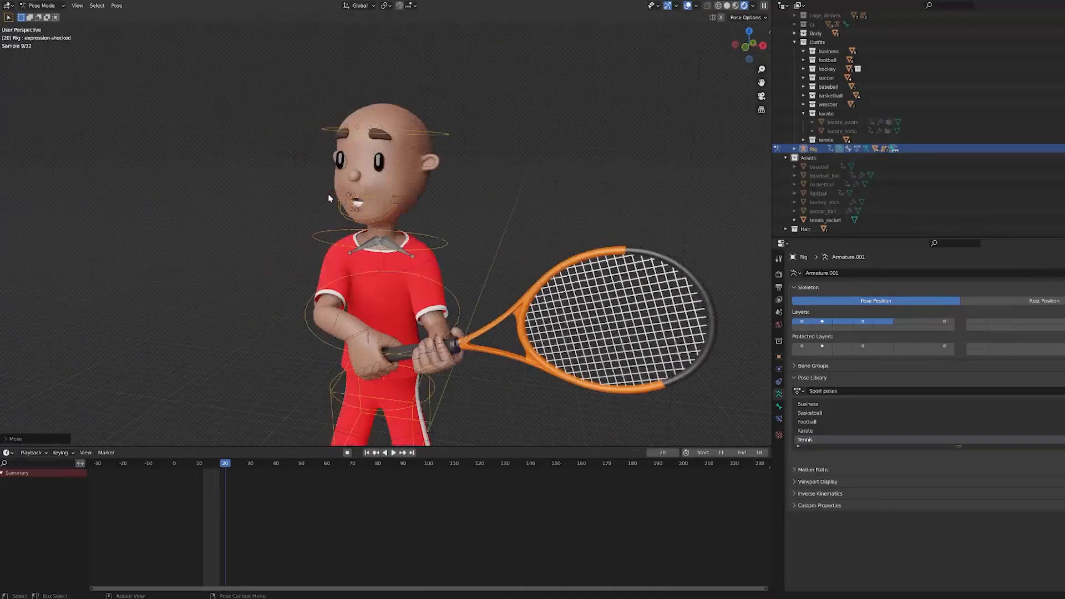
{"action": "scroll", "coordinate": [328, 194], "scroll_direction": "down", "scroll_amount": 3}
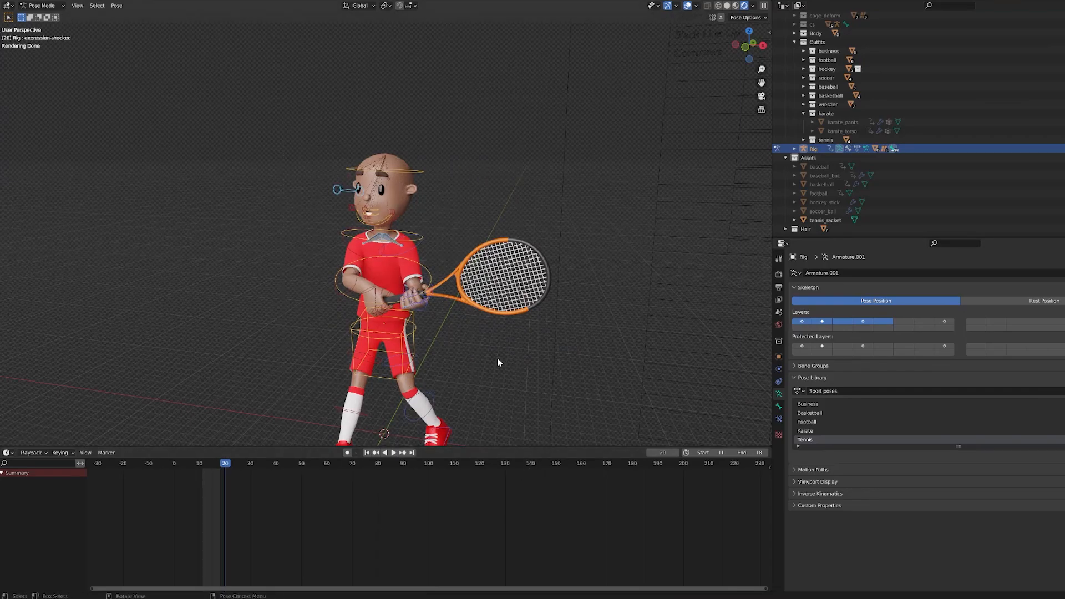
Apply the Soccer pose from the Sport poses library to the character rig.
{"action": "scroll", "coordinate": [497, 362], "scroll_direction": "down", "scroll_amount": 1}
{"action": "left_click", "coordinate": [832, 423]}
{"action": "scroll", "coordinate": [854, 419], "scroll_direction": "up", "scroll_amount": 5}
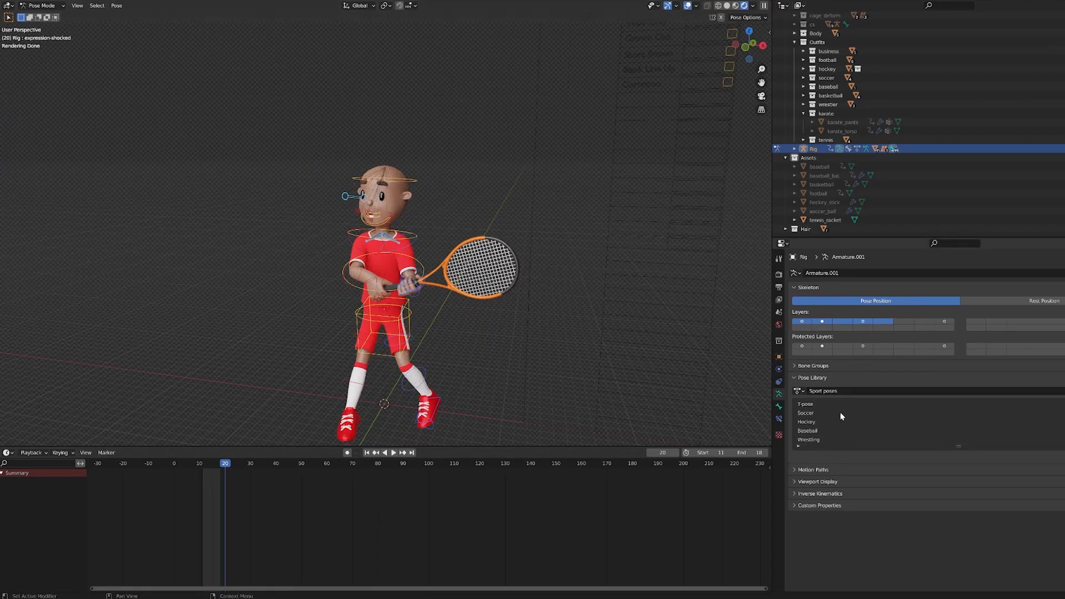
{"action": "left_click", "coordinate": [820, 413]}
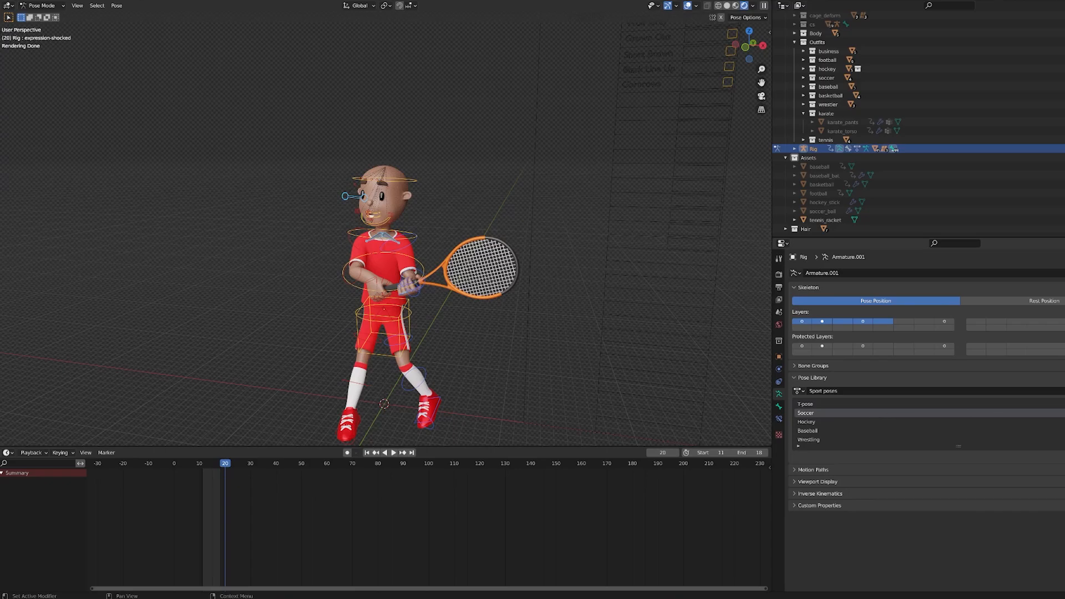
{"action": "scroll", "coordinate": [494, 293], "scroll_direction": "down", "scroll_amount": 1}
{"action": "middle_click_drag", "start_coordinate": [485, 287], "coordinate": [429, 271], "text": "shift"}
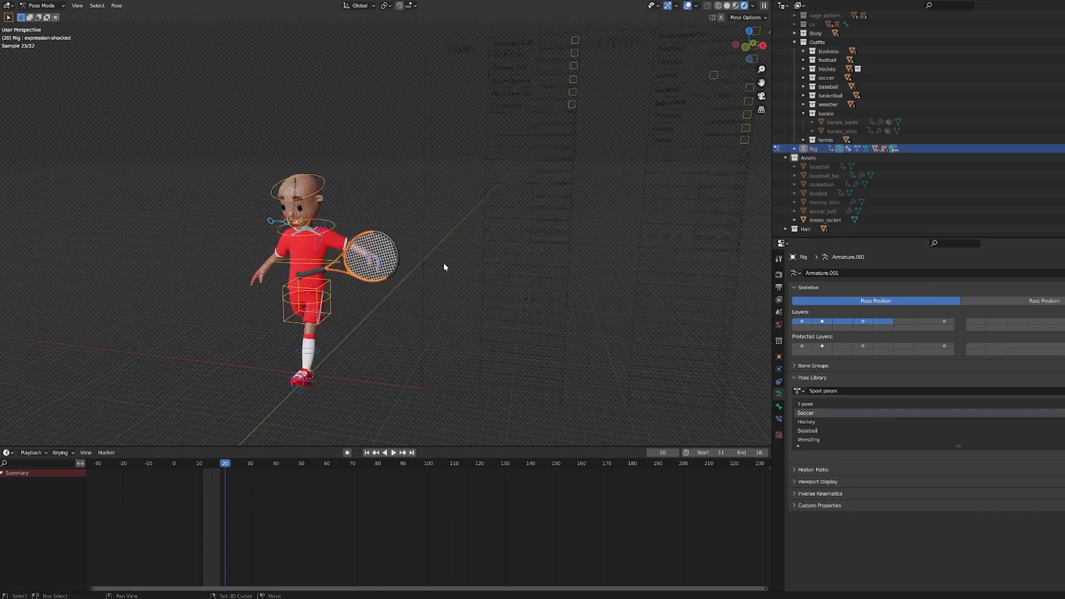
Hide the tennis racket, show the soccer ball from the Assets collection, and inspect the posed character from the front.
{"action": "left_click", "coordinate": [486, 198]}
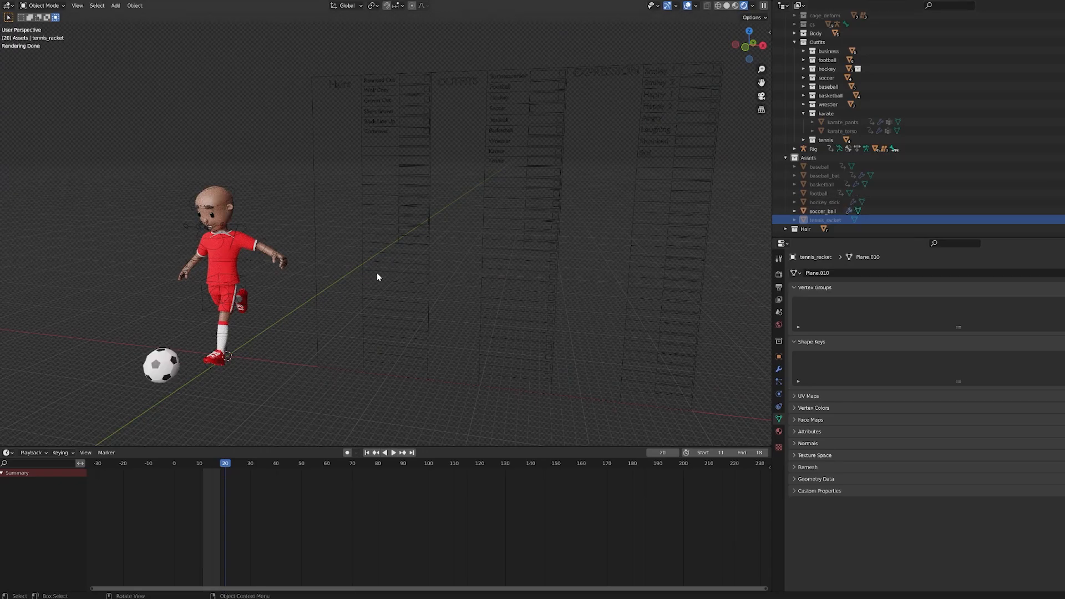
{"action": "mouse_move", "coordinate": [380, 278]}
{"action": "middle_mouse_down"}
{"action": "mouse_move", "coordinate": [489, 253]}
{"action": "mouse_move", "coordinate": [364, 263]}
{"action": "mouse_move", "coordinate": [395, 265]}
{"action": "middle_mouse_up"}
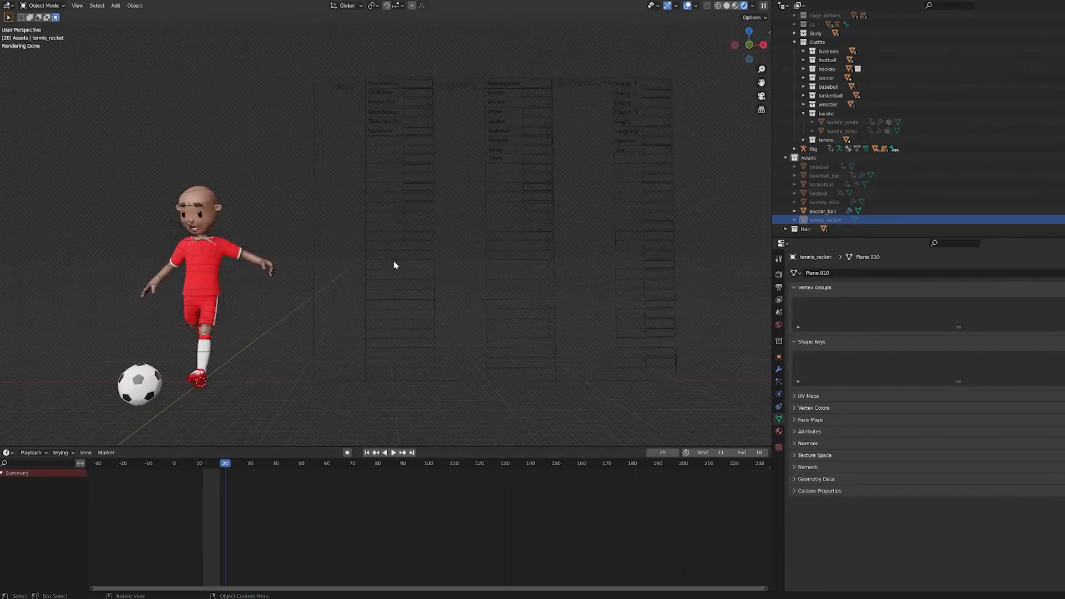
{"action": "middle_click_drag", "start_coordinate": [394, 212], "coordinate": [321, 226]}
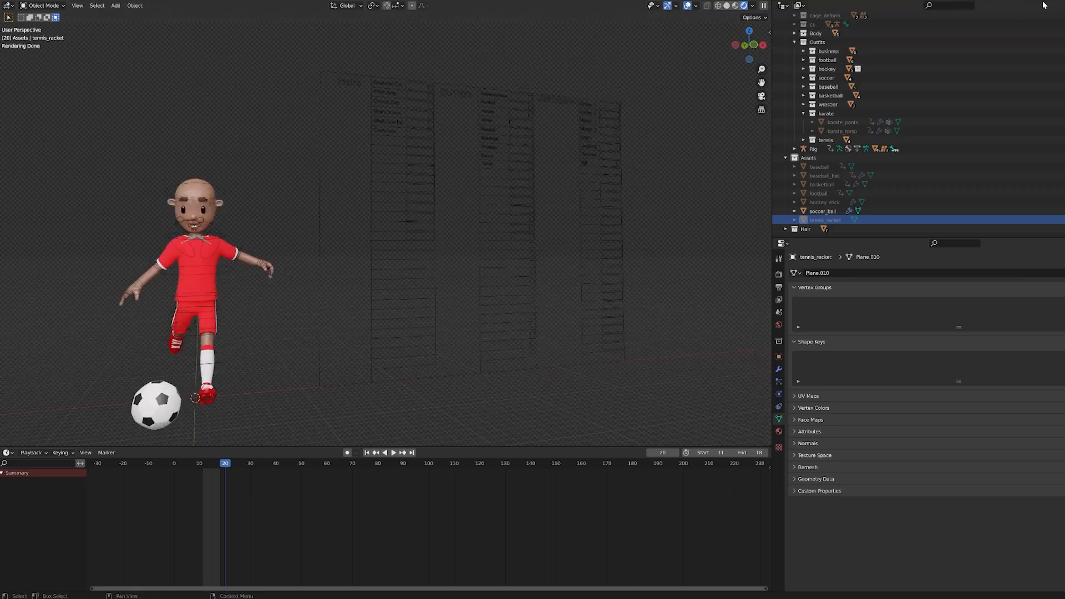
Close the Fit Male.blend file without saving its changes.
{"action": "key", "text": "ctrl+q"}
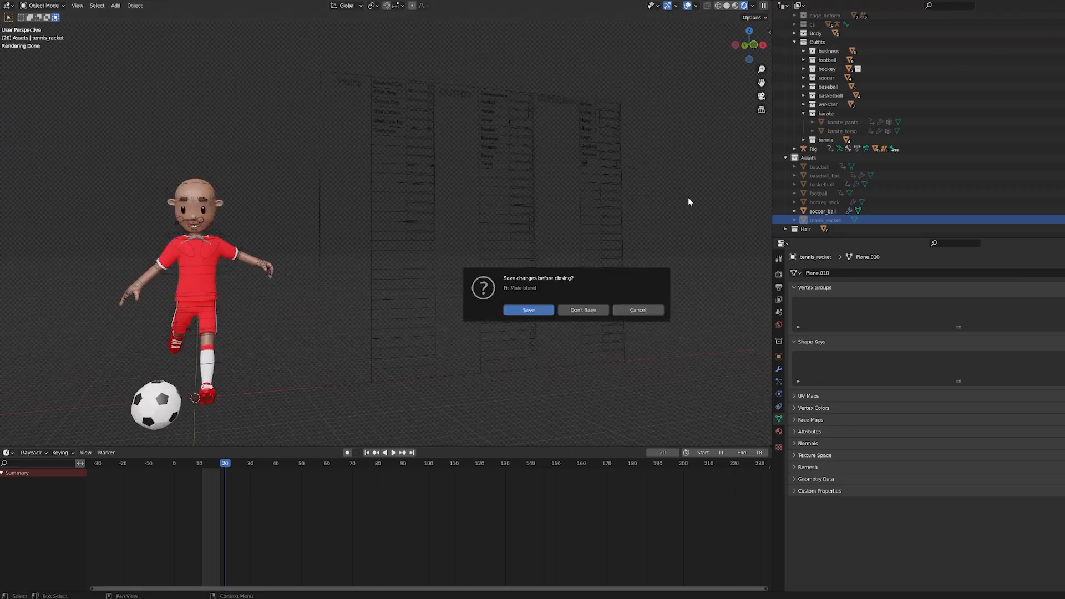
{"action": "left_click", "coordinate": [584, 308]}
Select the rig of the female character in the white business suit and switch it to Pose Mode.
{"action": "middle_click_drag", "start_coordinate": [384, 167], "coordinate": [458, 155]}
{"action": "left_click", "coordinate": [504, 107]}
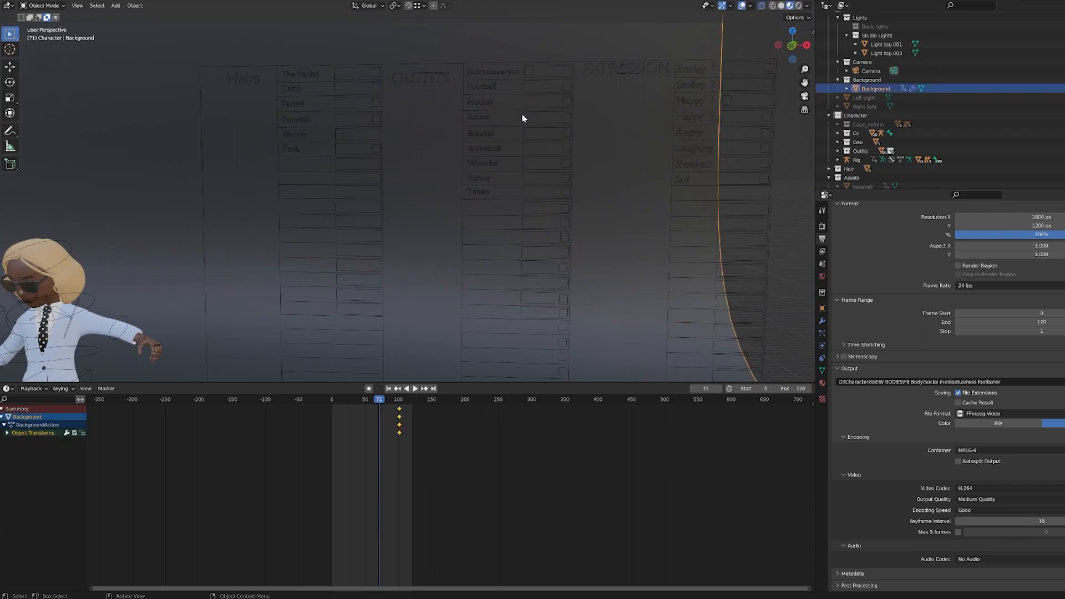
{"action": "left_click", "coordinate": [480, 70]}
{"action": "scroll", "coordinate": [398, 124], "scroll_direction": "down", "scroll_amount": 1}
{"action": "middle_click_drag", "start_coordinate": [300, 196], "coordinate": [360, 189], "text": "shift"}
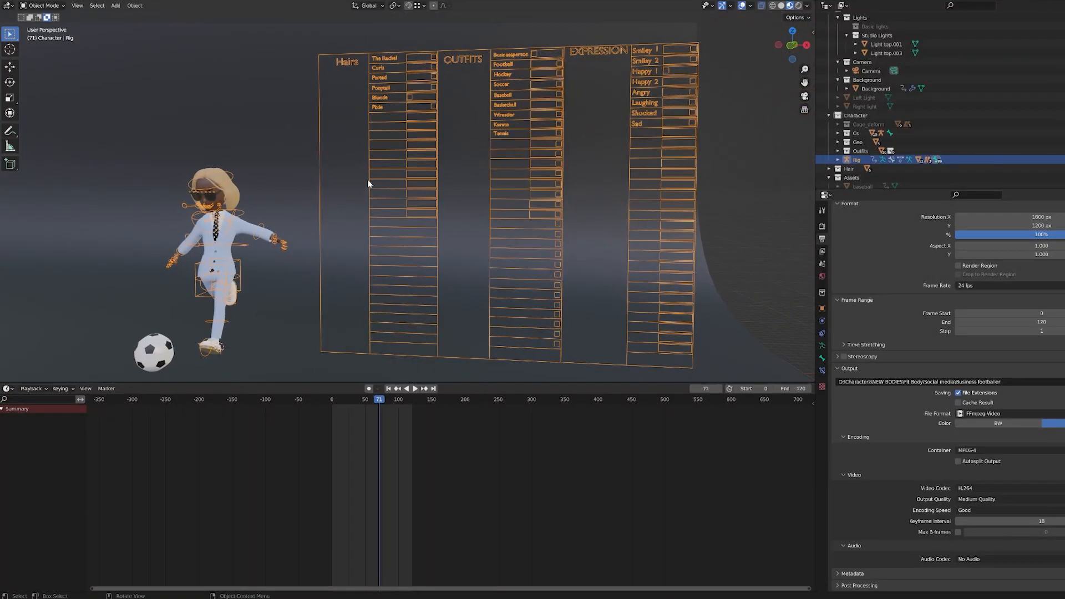
{"action": "left_click", "coordinate": [377, 69]}
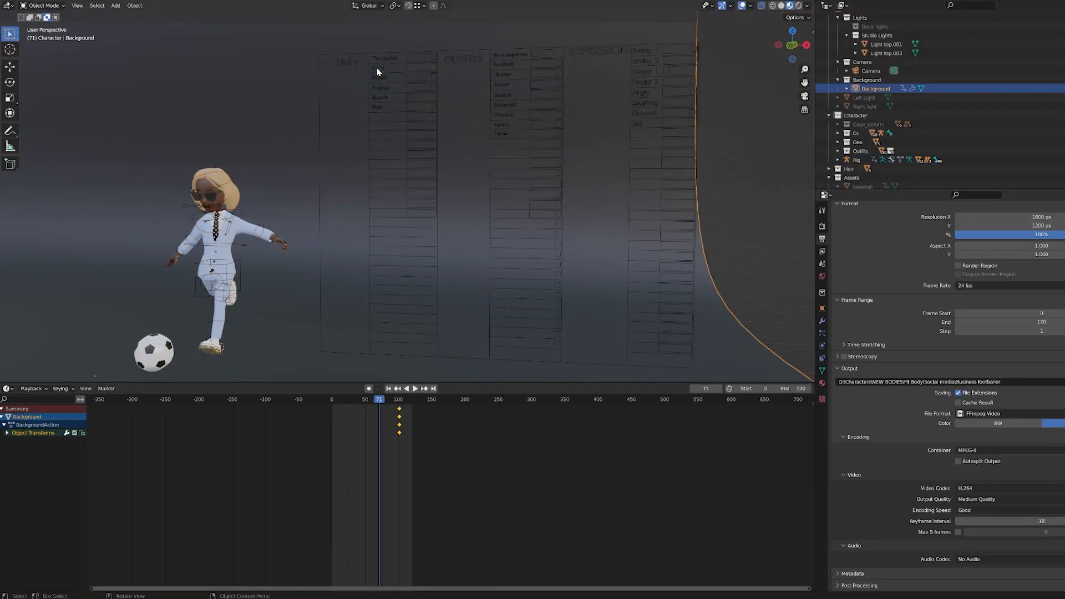
{"action": "left_click", "coordinate": [355, 64]}
{"action": "left_click", "coordinate": [42, 6]}
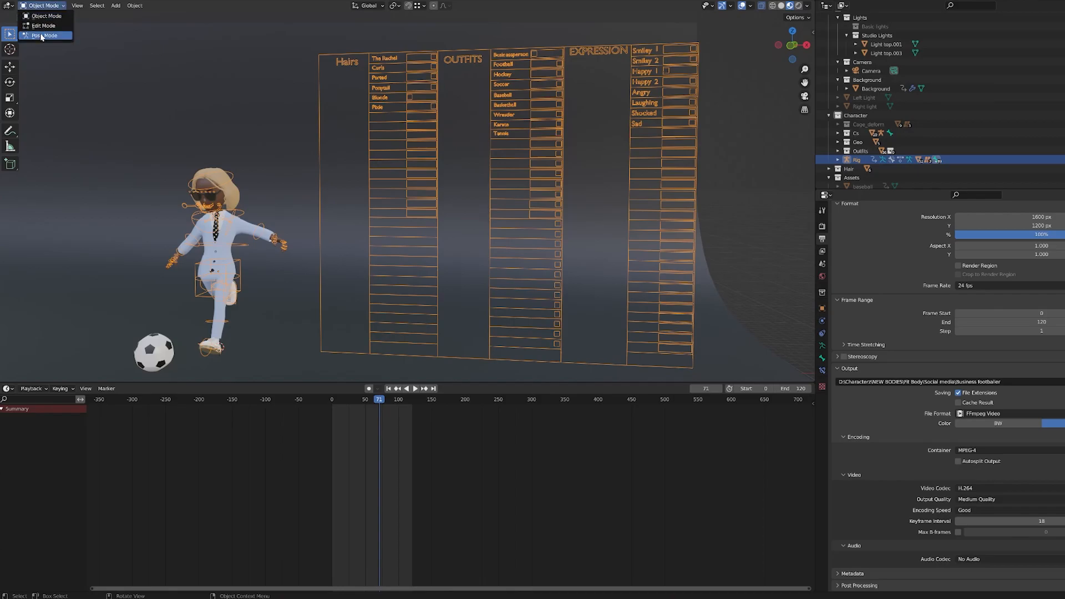
{"action": "left_click", "coordinate": [39, 34]}
Turn off the Blonde hairstyle and turn on the Parted hairstyle with the Hairs sliders.
{"action": "key", "text": "g"}
{"action": "left_click", "coordinate": [367, 94]}
{"action": "middle_click_drag", "start_coordinate": [367, 93], "coordinate": [343, 150]}
{"action": "key", "text": "g"}
{"action": "left_click", "coordinate": [475, 81]}
{"action": "left_click", "coordinate": [465, 78]}
{"action": "left_click", "coordinate": [464, 75]}
{"action": "key", "text": "g"}
{"action": "left_click", "coordinate": [328, 135]}
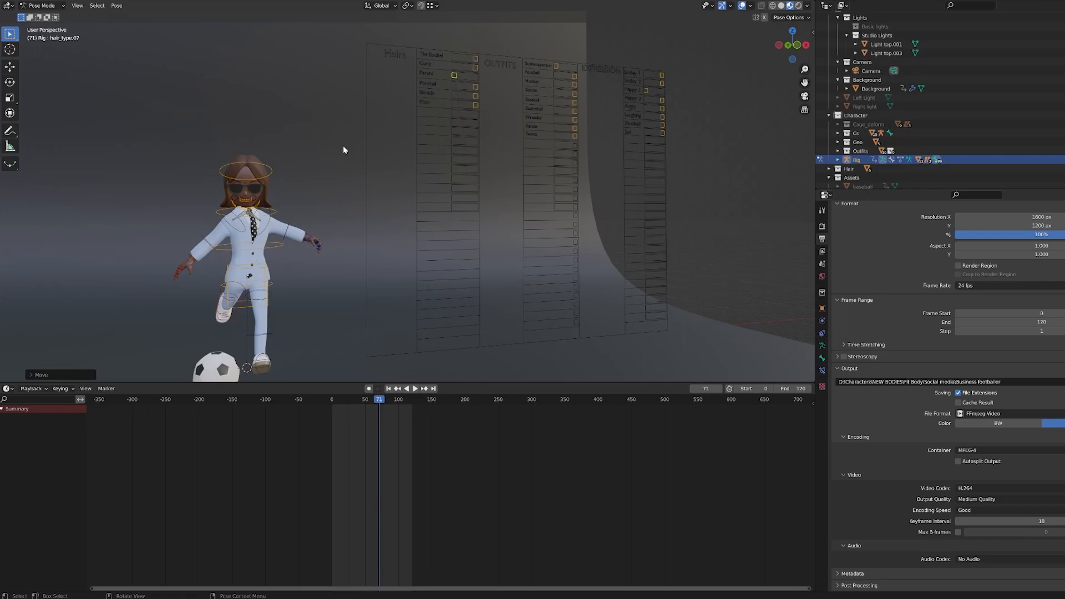
Turn off the Parted hairstyle, turn on The Rachel with the Hairs sliders, and inspect the character.
{"action": "left_click", "coordinate": [454, 66]}
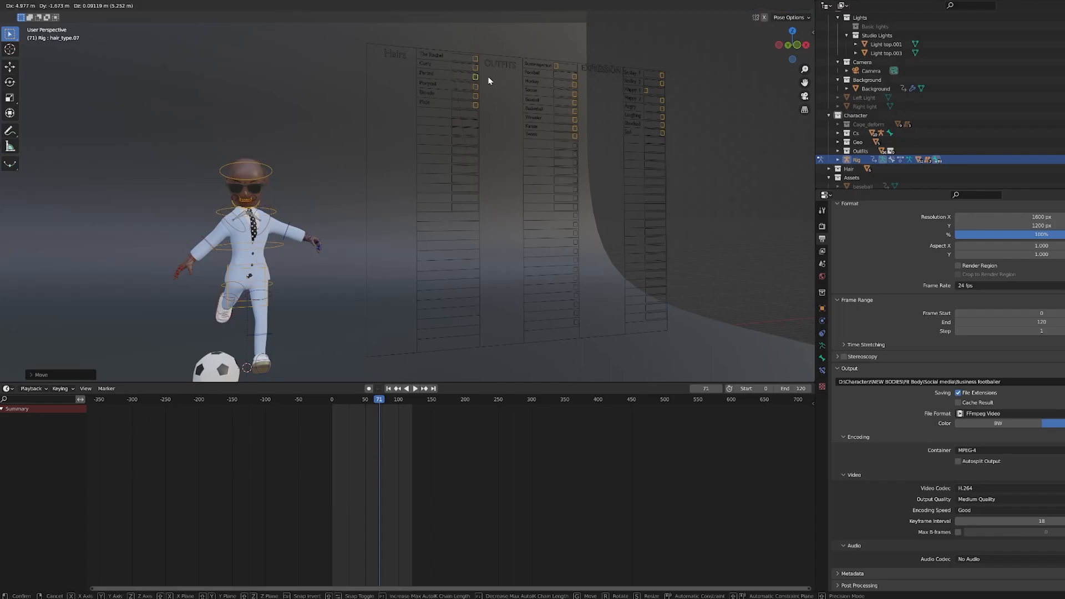
{"action": "left_click", "coordinate": [477, 59]}
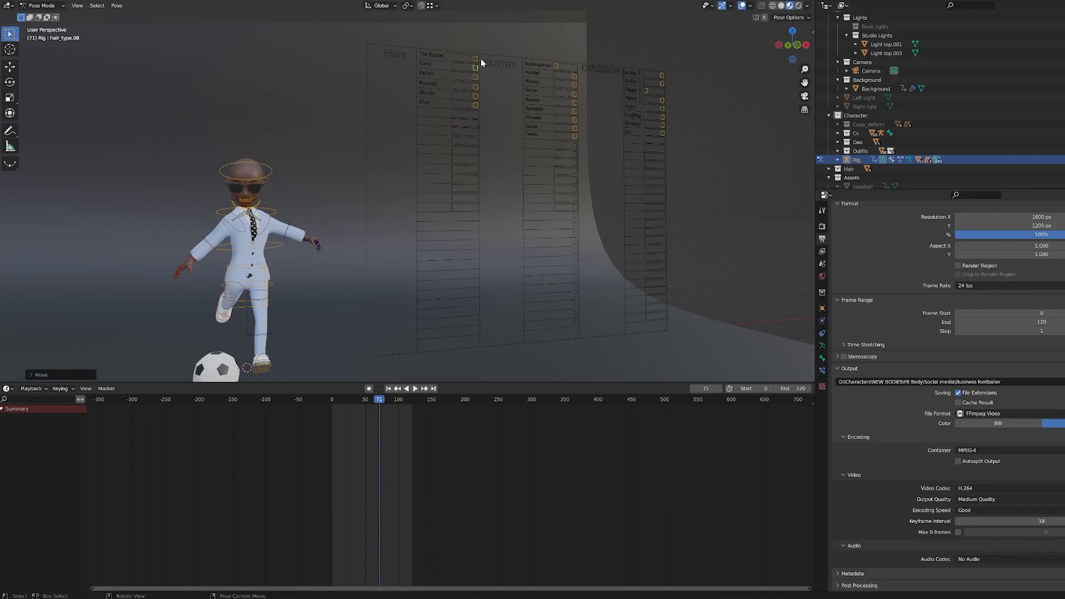
{"action": "middle_click_drag", "start_coordinate": [349, 162], "coordinate": [366, 177]}
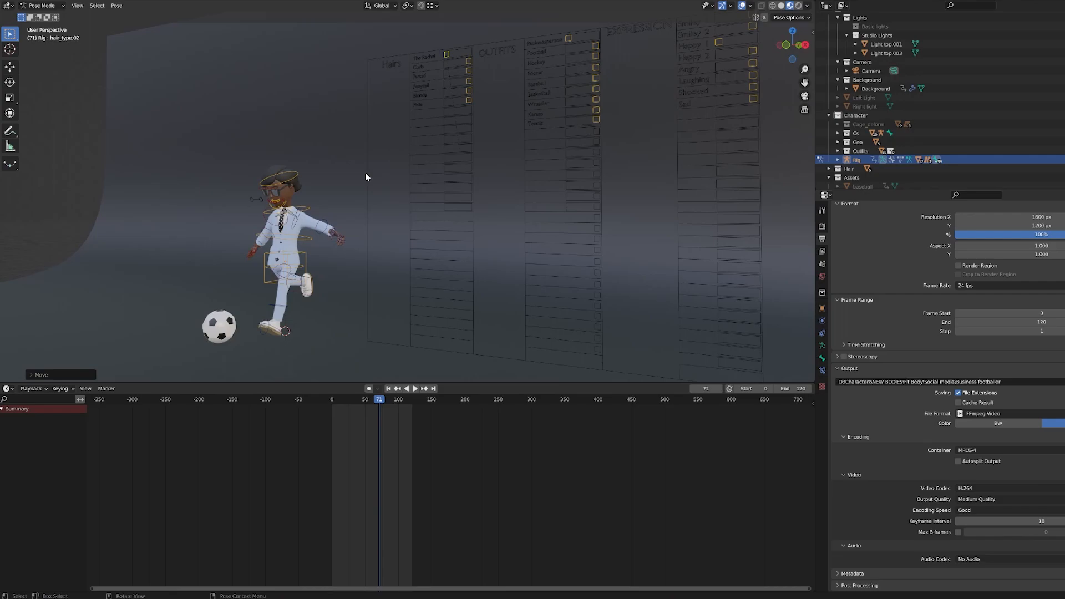
{"action": "middle_click_drag", "start_coordinate": [365, 177], "coordinate": [347, 326]}
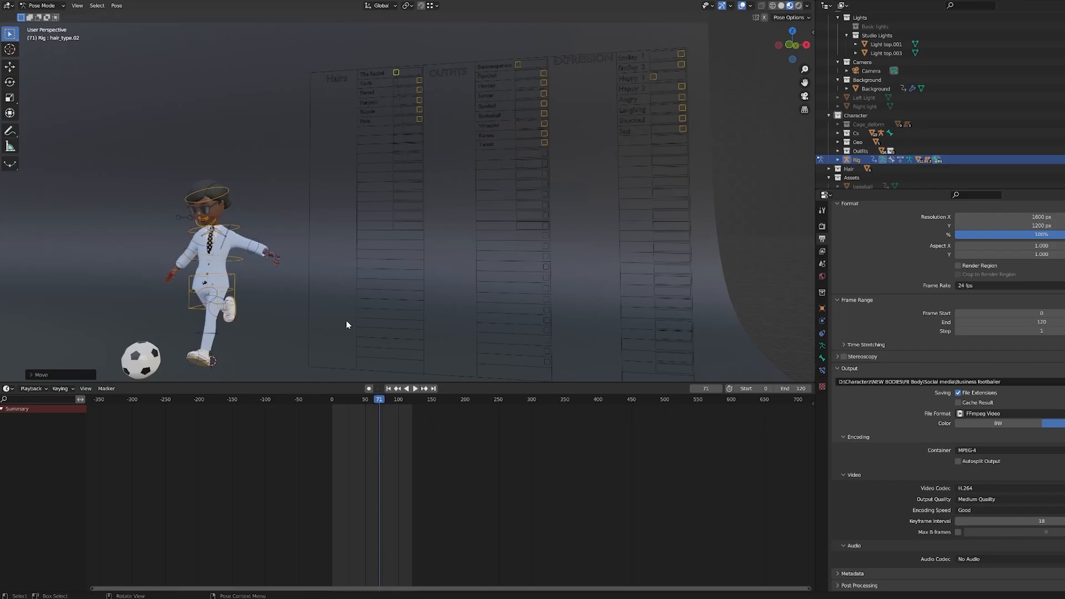